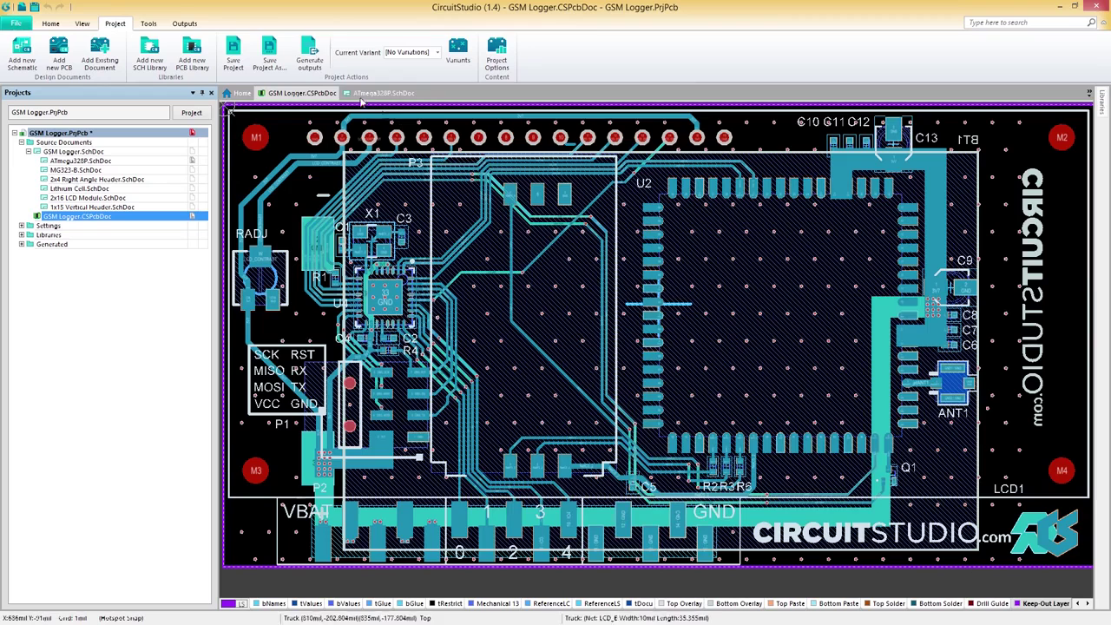
# Open the output file generator for the GSM Logger project and check the variants available for the whole output.
pyautogui.click(309, 57)
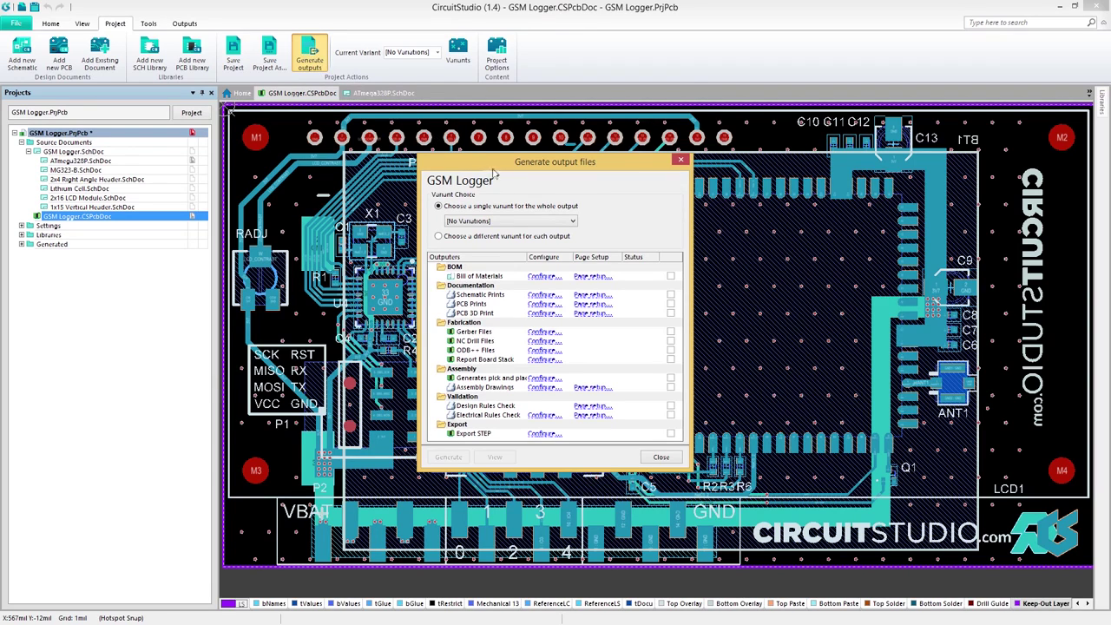
pyautogui.click(569, 222)
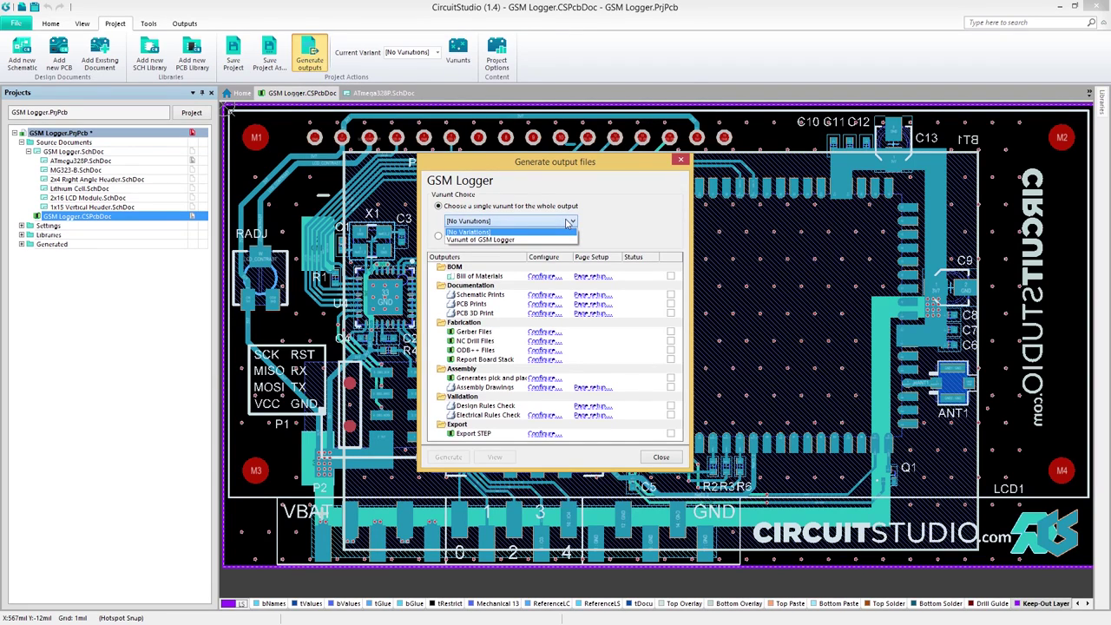
pyautogui.click(569, 222)
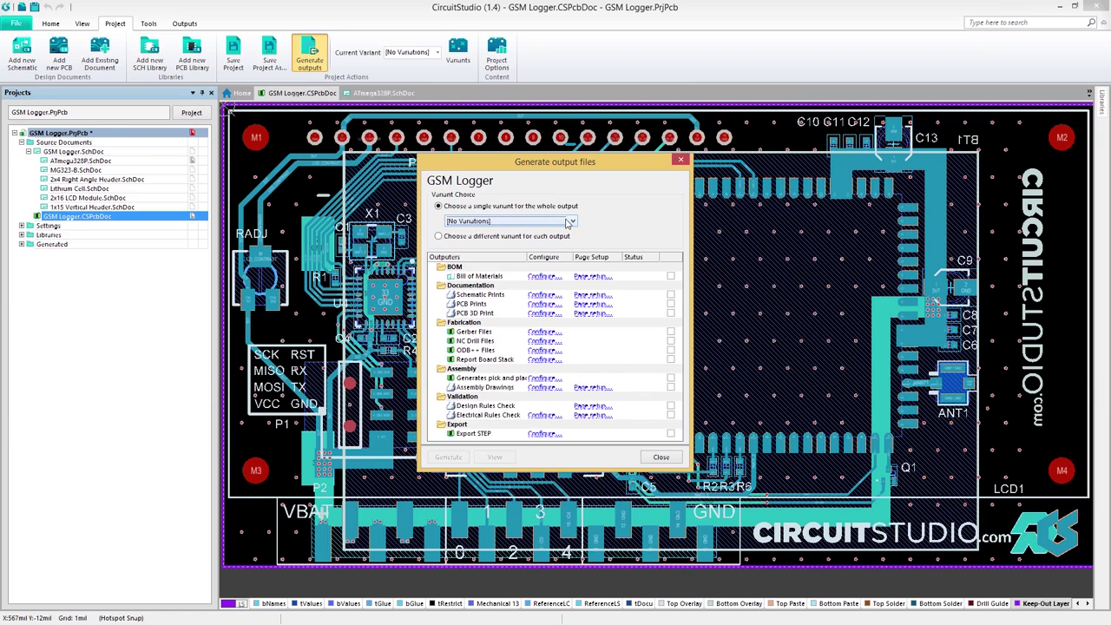
# Review the Gerber setup's general units and format, the layers to plot, and the drill drawing options.
pyautogui.click(542, 333)
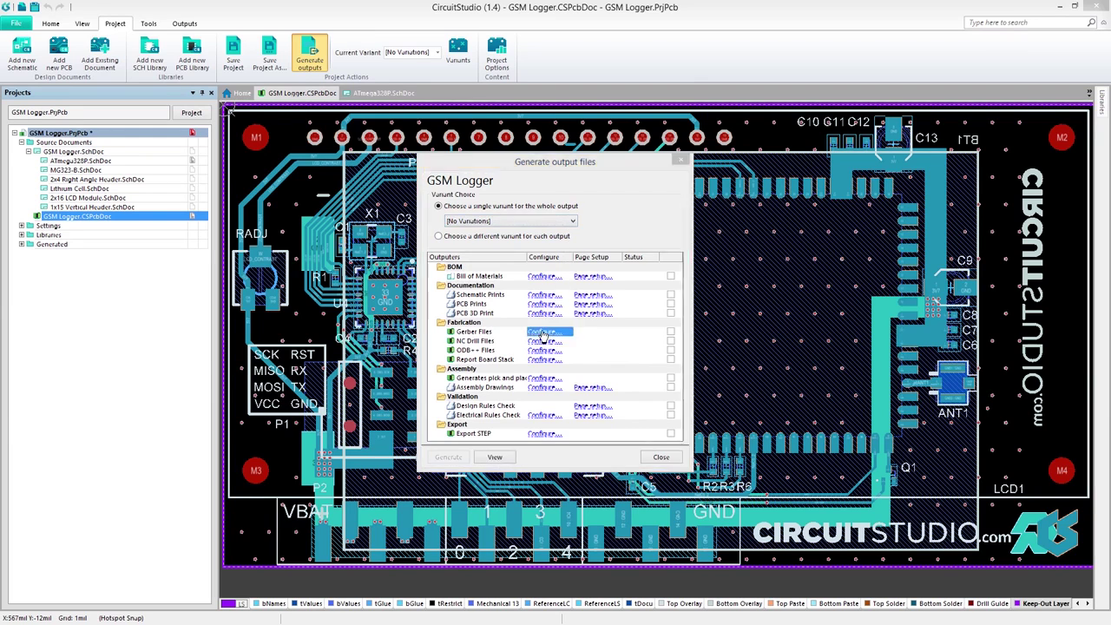
pyautogui.click(410, 184)
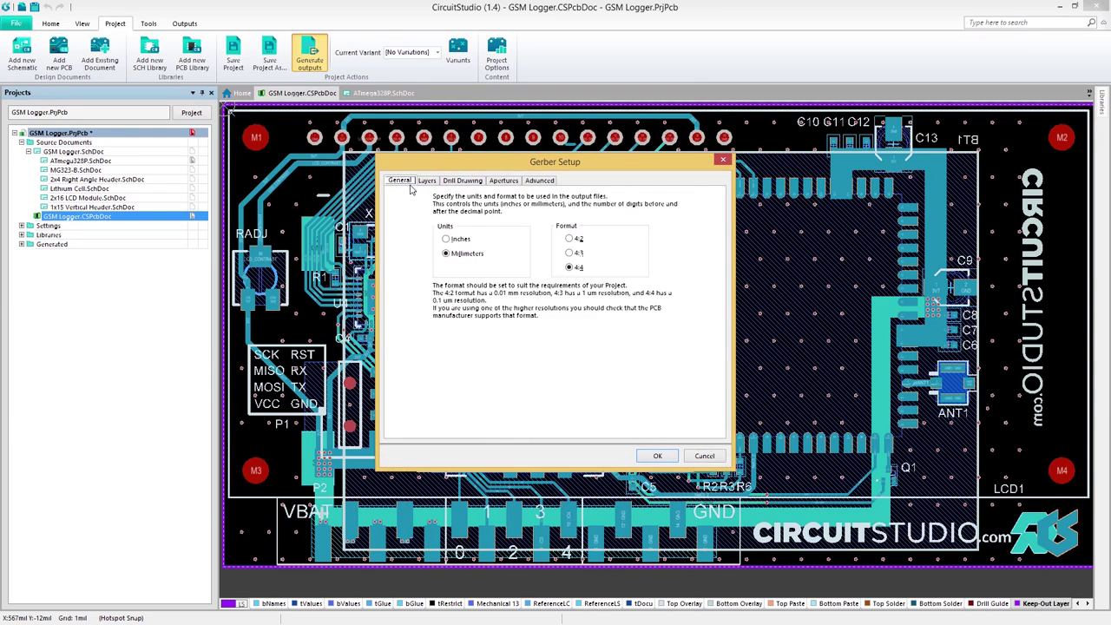
pyautogui.click(430, 184)
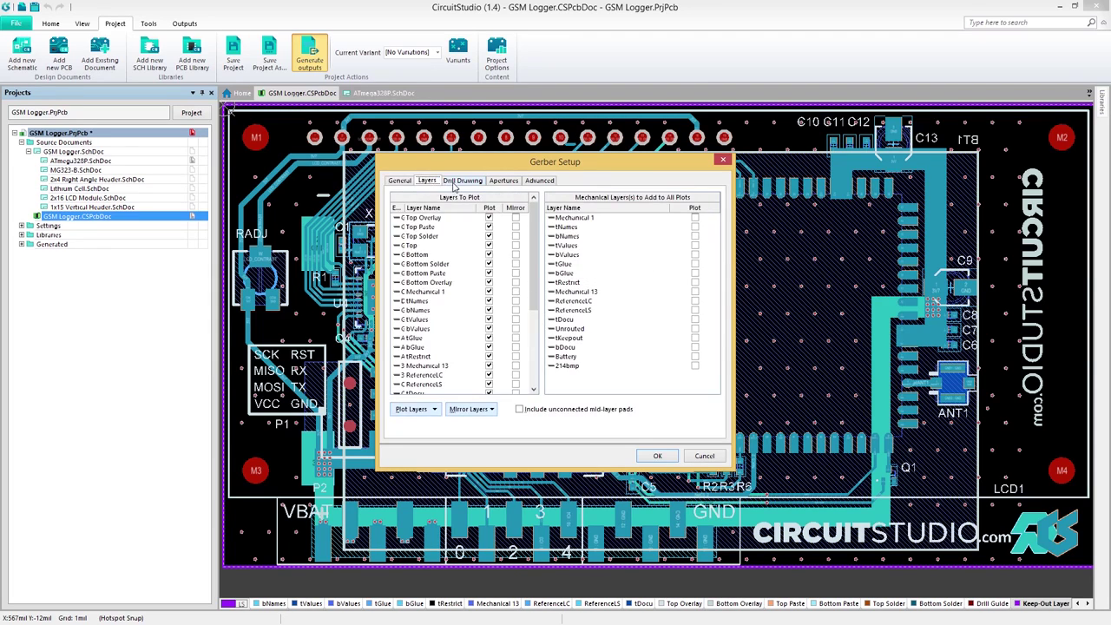
pyautogui.click(463, 184)
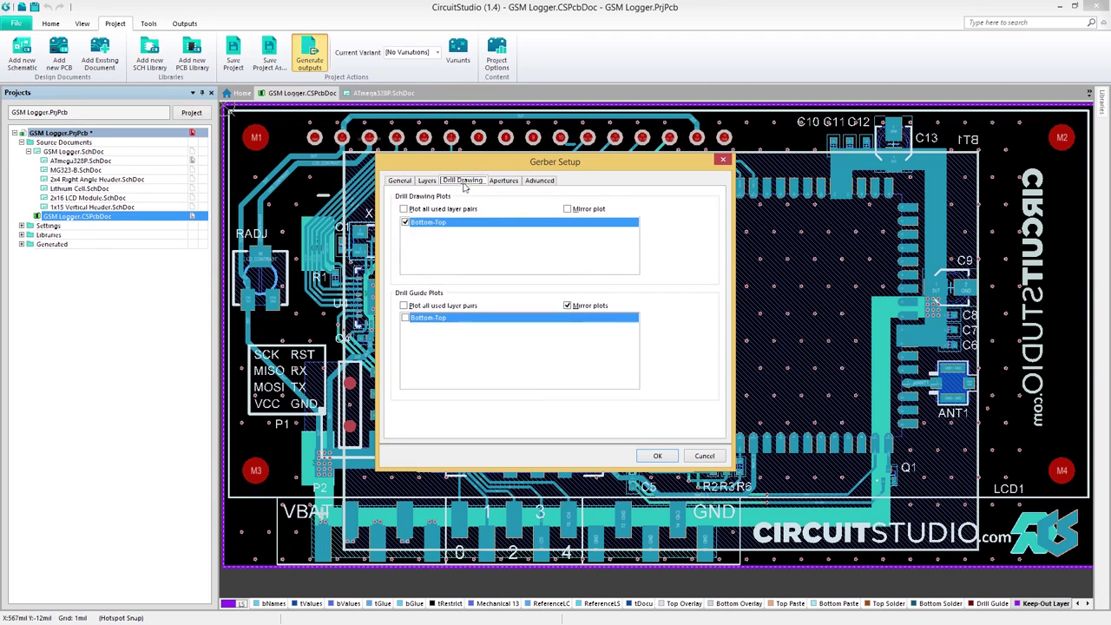
pyautogui.click(658, 462)
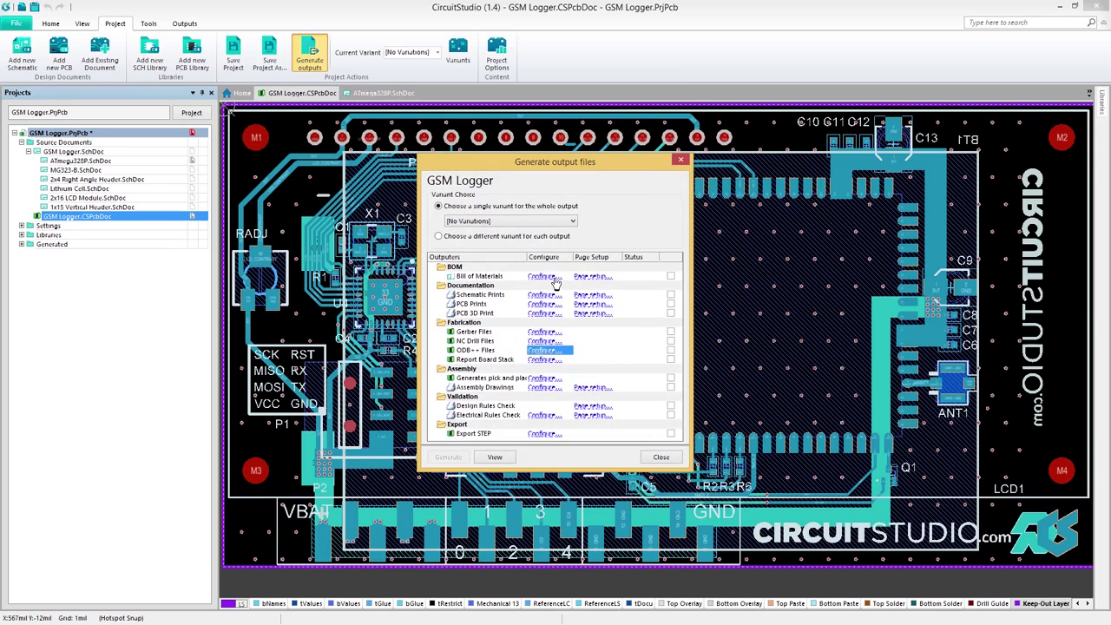
# Open the Bill of Materials configuration and toggle the Comment, Description and Designator columns off and back on.
pyautogui.click(554, 279)
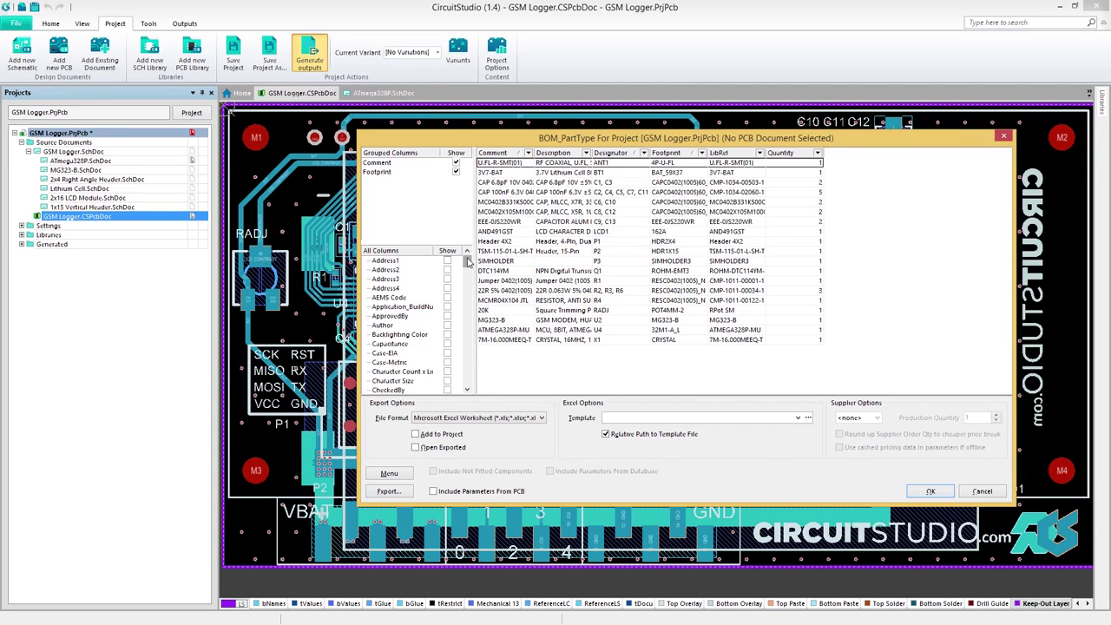
pyautogui.scroll(-4, 467, 260)
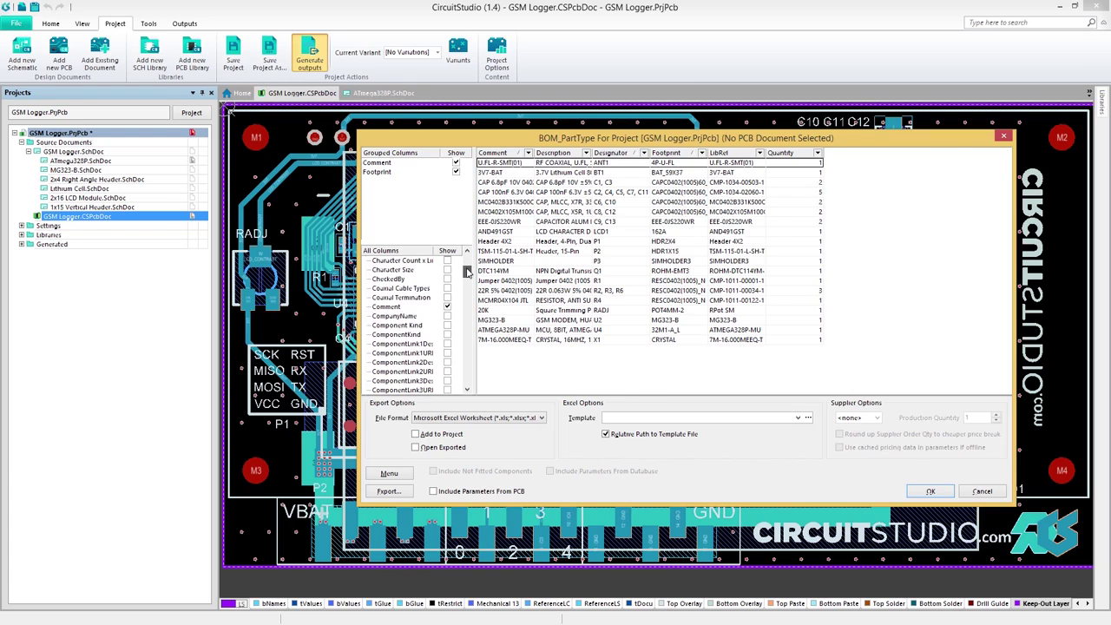
pyautogui.click(448, 307)
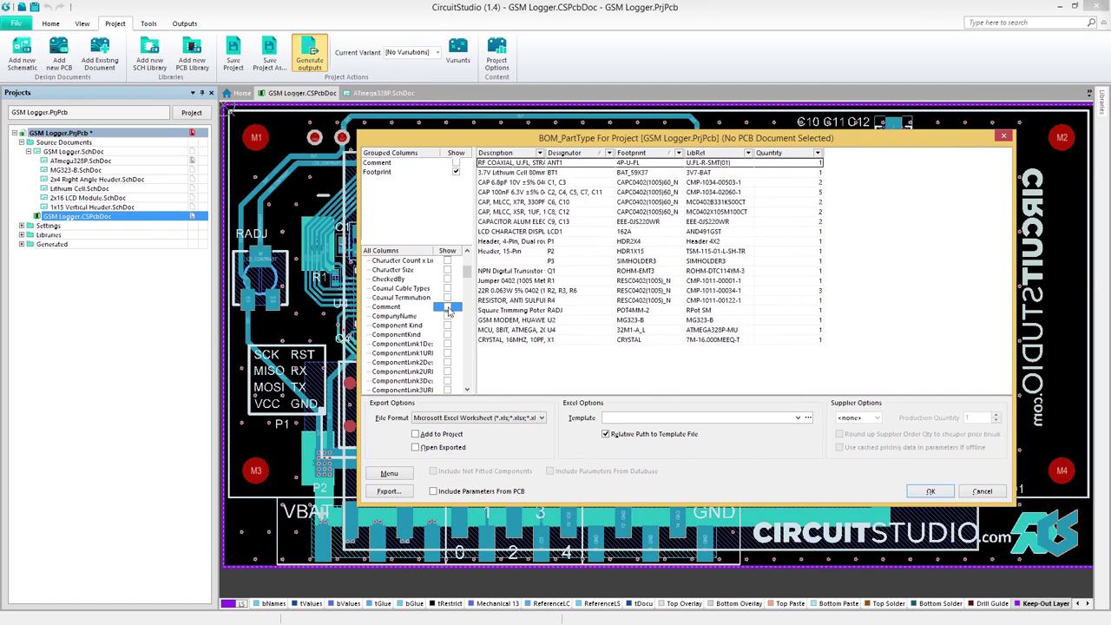
pyautogui.click(448, 307)
pyautogui.moveTo(468, 272); pyautogui.dragTo(468, 297)
pyautogui.click(447, 262)
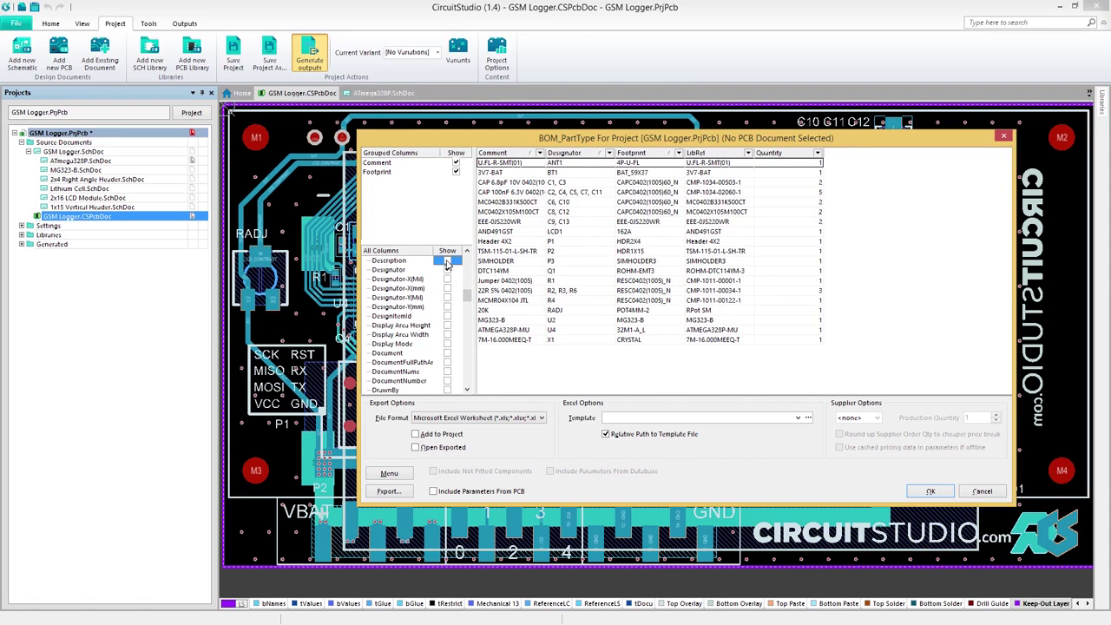
pyautogui.click(447, 261)
pyautogui.click(448, 271)
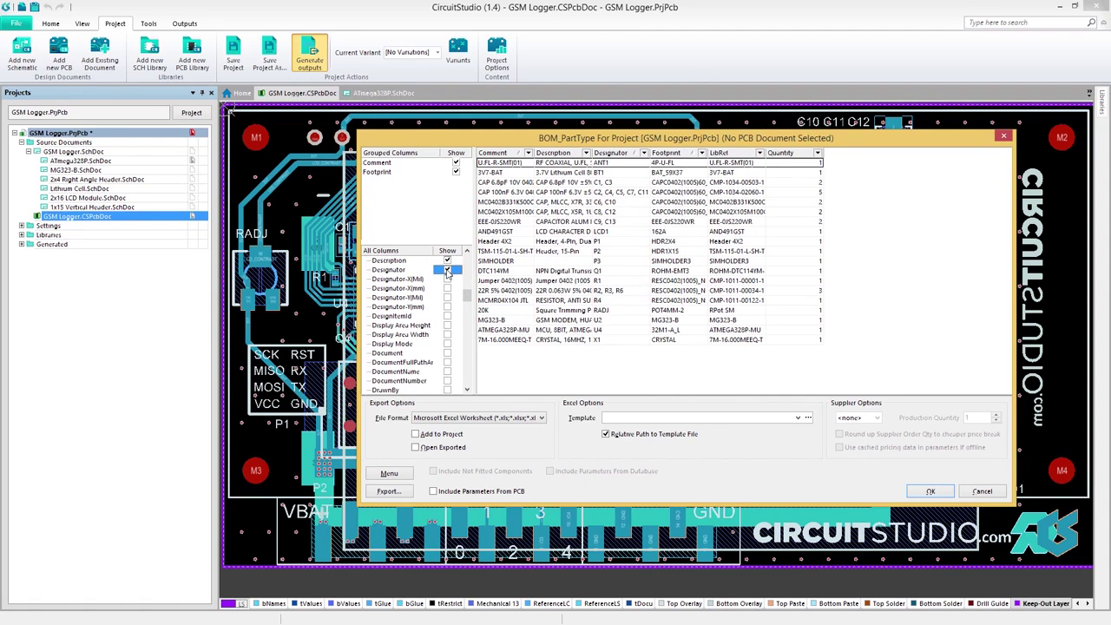
# Show the Supplier Unit Price and Supplier Subtotal columns from Solution 1 in the bill of materials.
pyautogui.moveTo(469, 299); pyautogui.dragTo(470, 384)
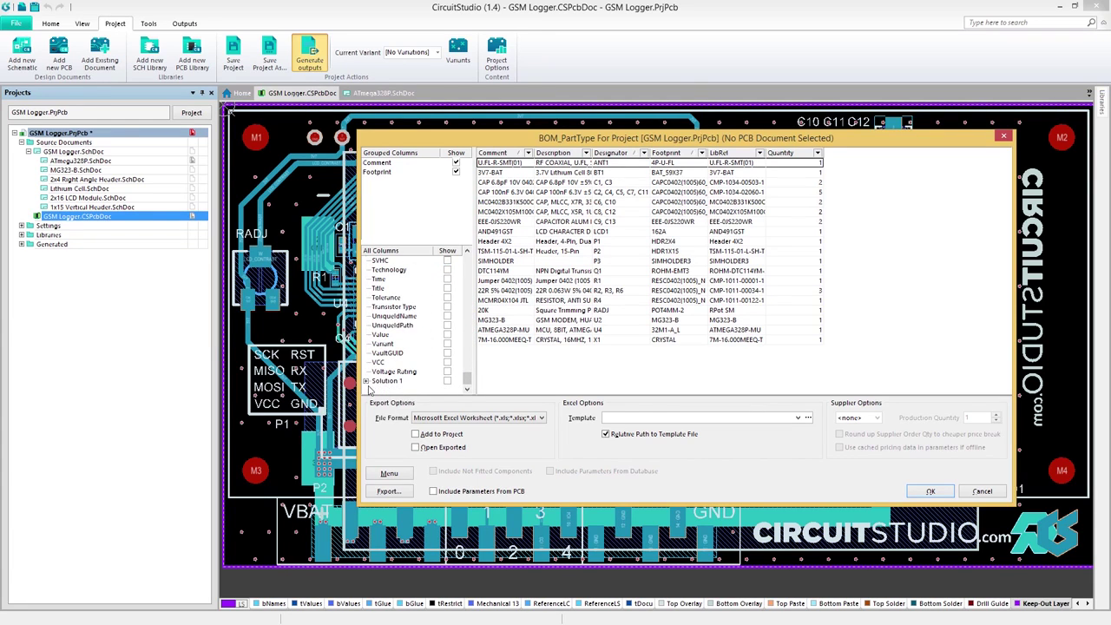
pyautogui.click(366, 381)
pyautogui.click(467, 389)
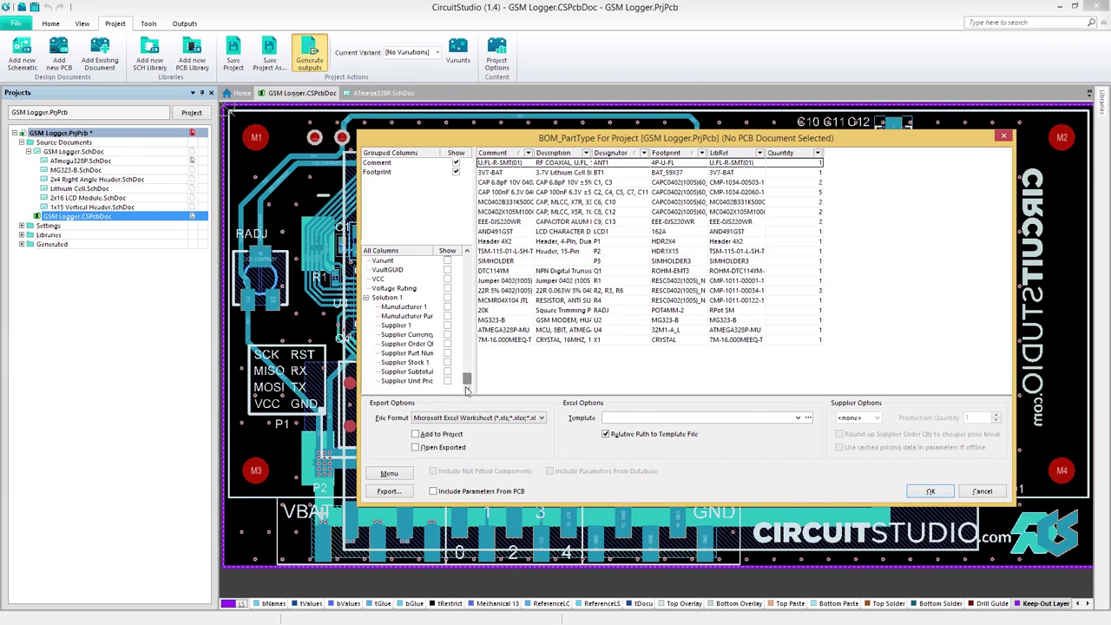
pyautogui.click(447, 380)
pyautogui.click(447, 372)
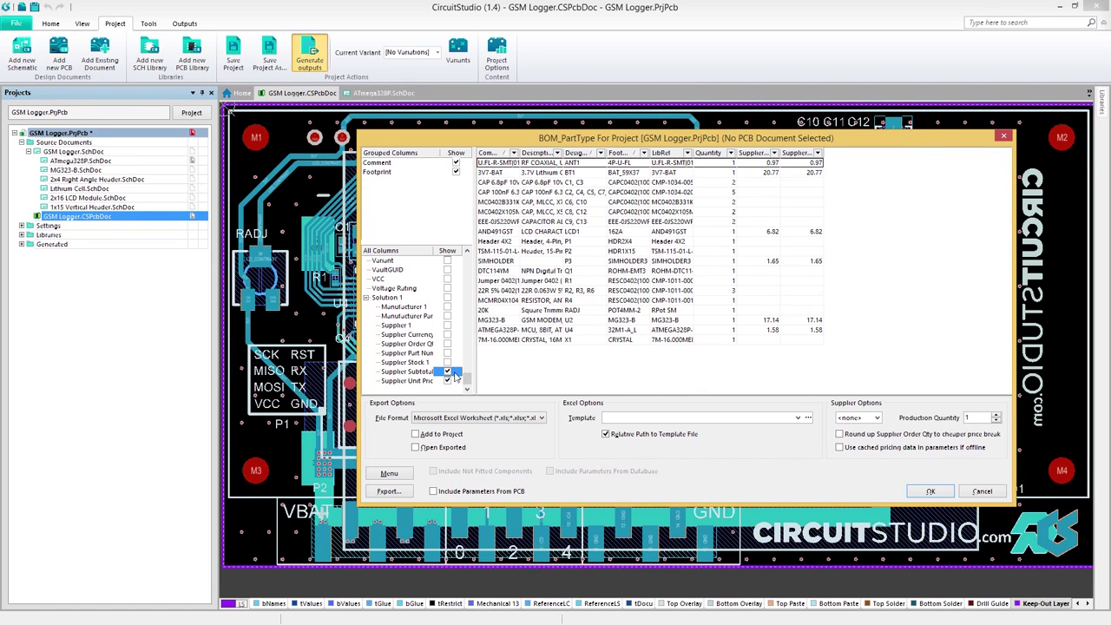
# Try grouping the bill of materials by LibRef and remove that grouping again.
pyautogui.scroll(-5, 468, 369)
pyautogui.moveTo(467, 368); pyautogui.dragTo(477, 318)
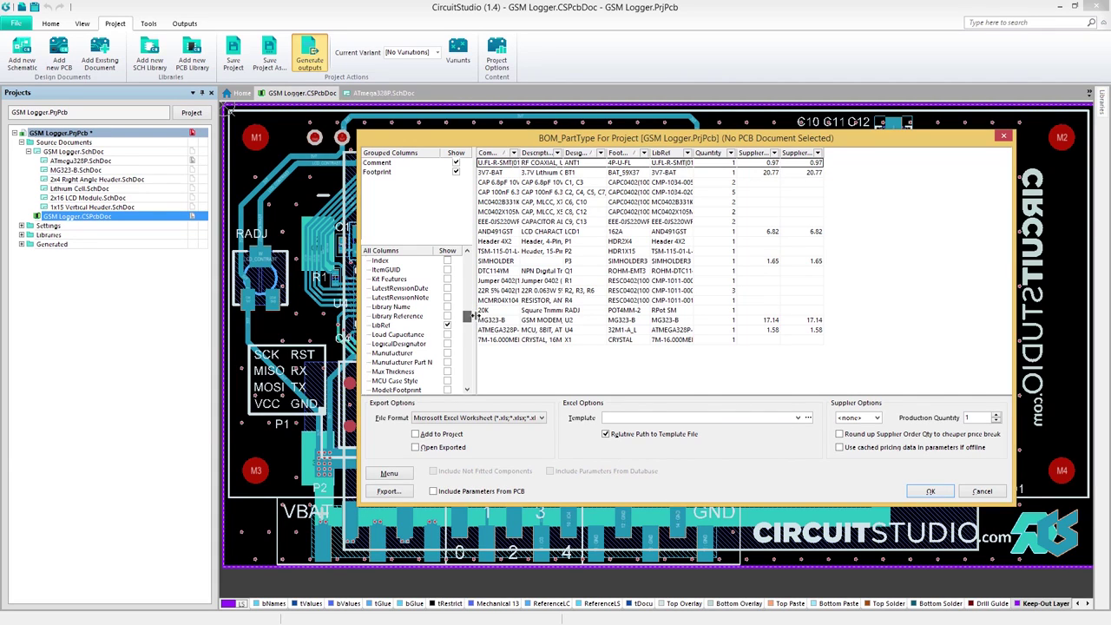
pyautogui.moveTo(396, 316); pyautogui.dragTo(405, 227)
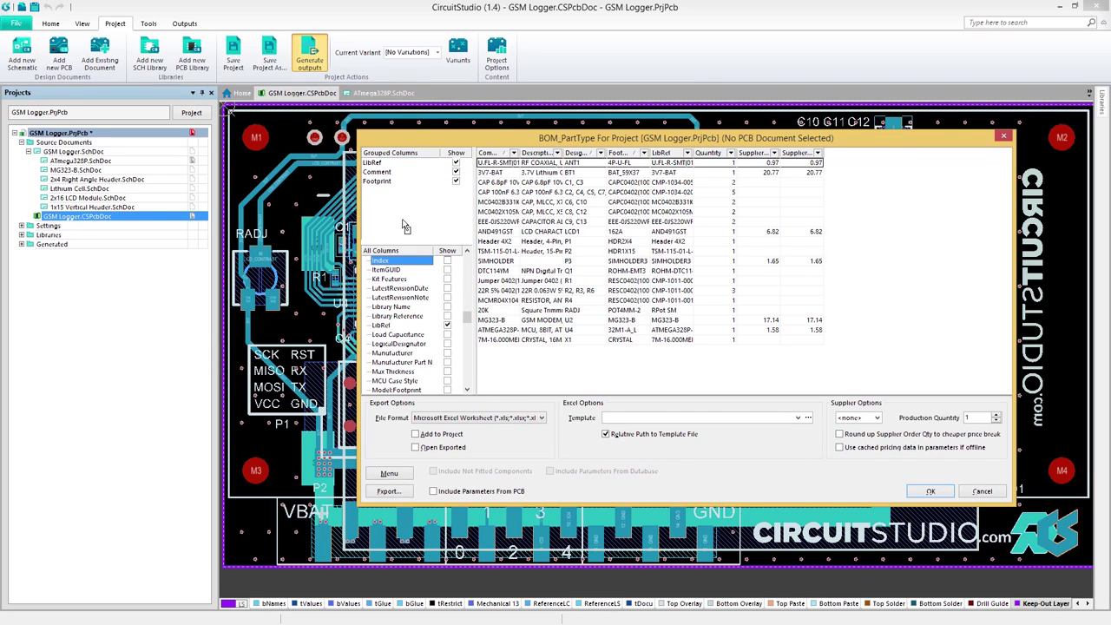
pyautogui.click(391, 164)
pyautogui.moveTo(387, 181); pyautogui.dragTo(397, 336)
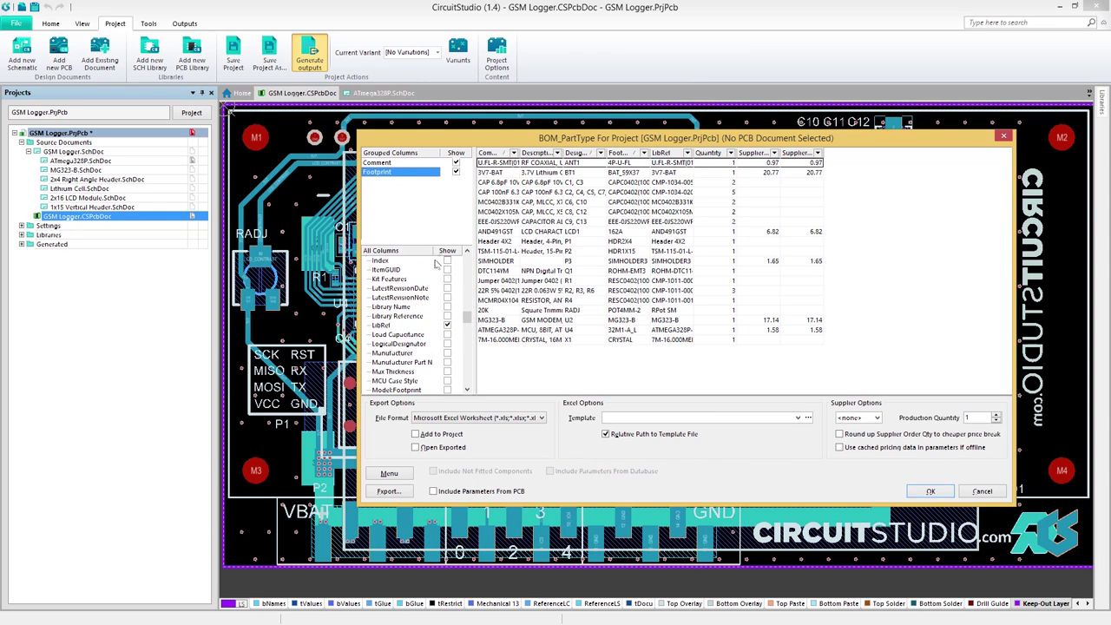
# Sort the bill of materials by Comment, first descending and finally in ascending order.
pyautogui.click(493, 155)
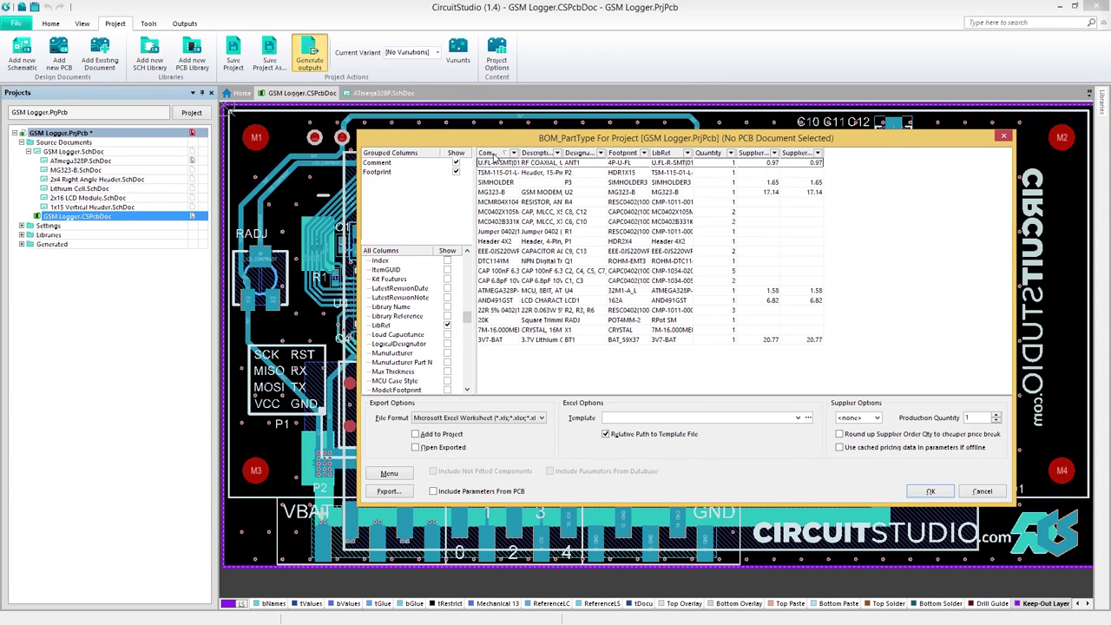
pyautogui.click(493, 156)
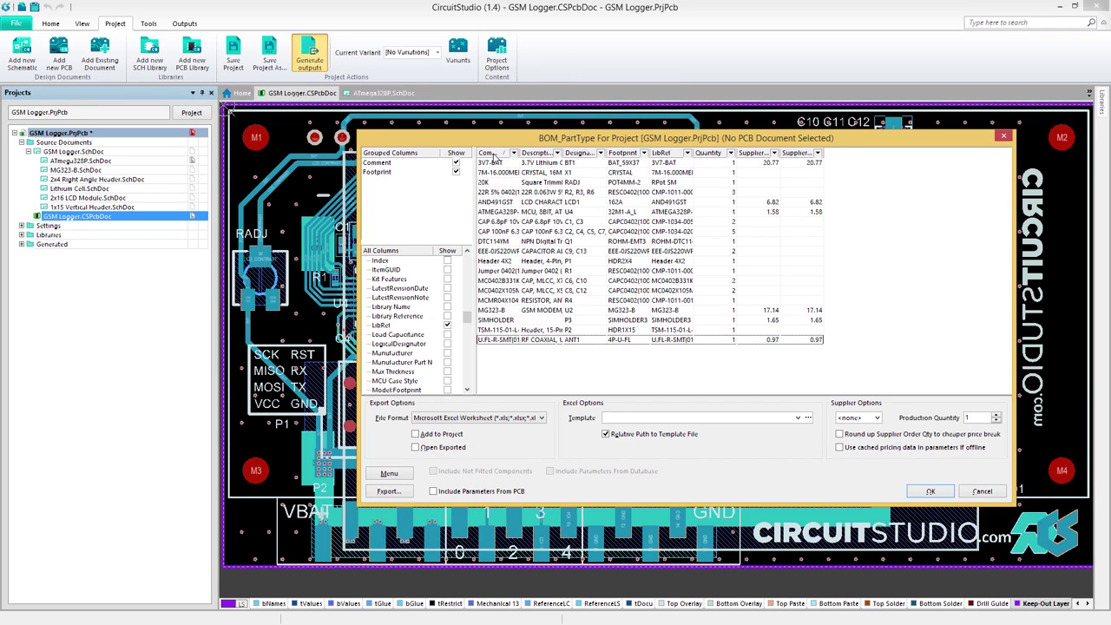
# Examine the Comment column's filter values and custom filter options without applying a filter.
pyautogui.click(512, 153)
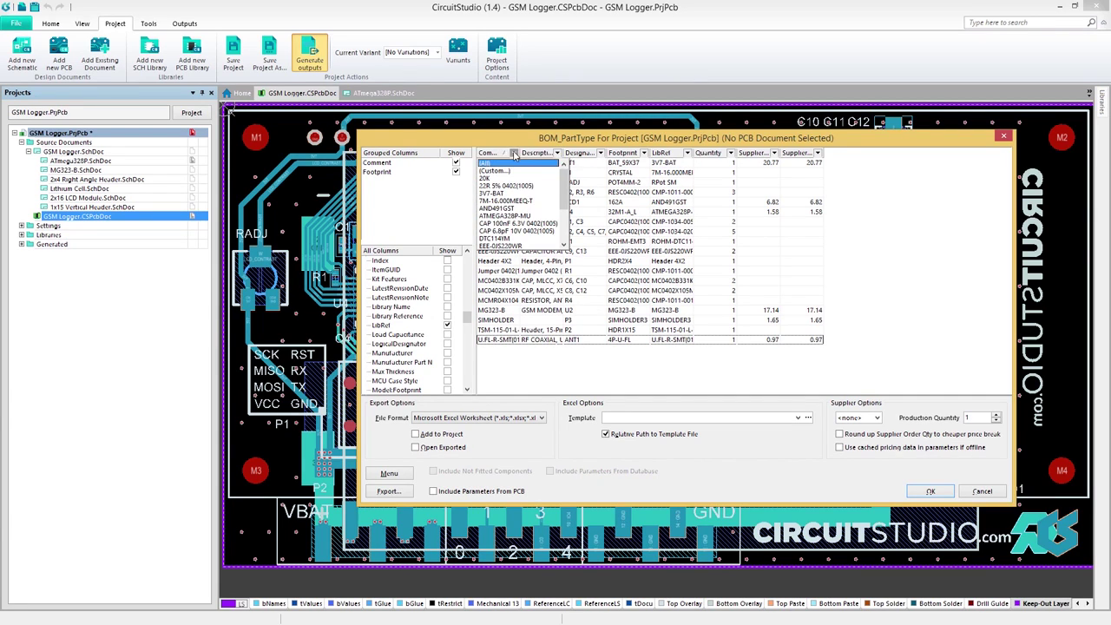
pyautogui.scroll(-3, 556, 175)
pyautogui.scroll(3, 551, 172)
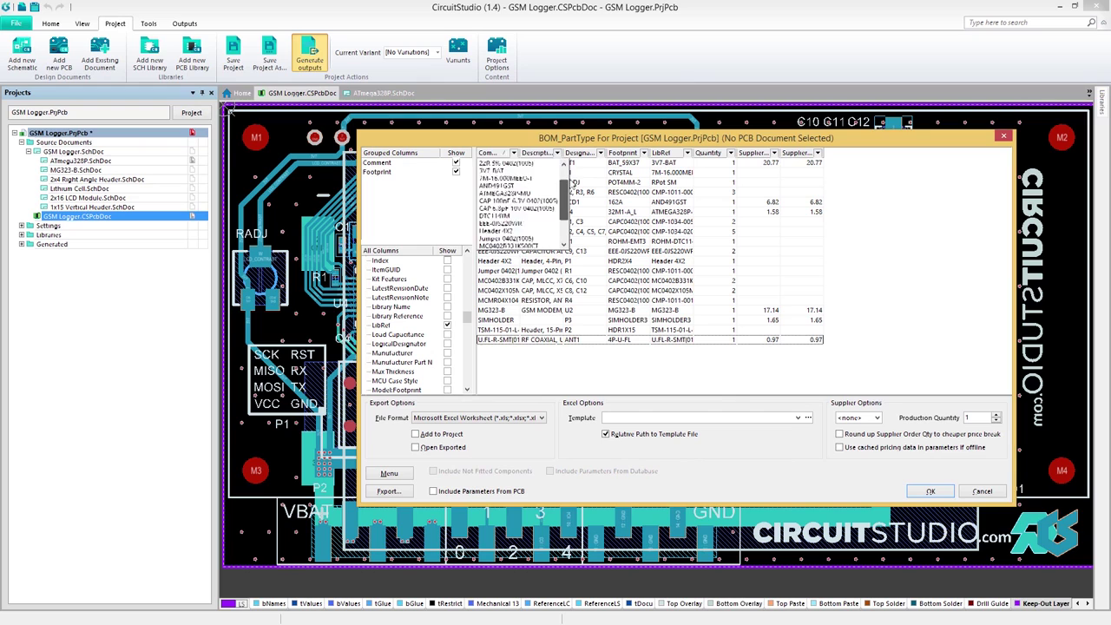
pyautogui.click(551, 171)
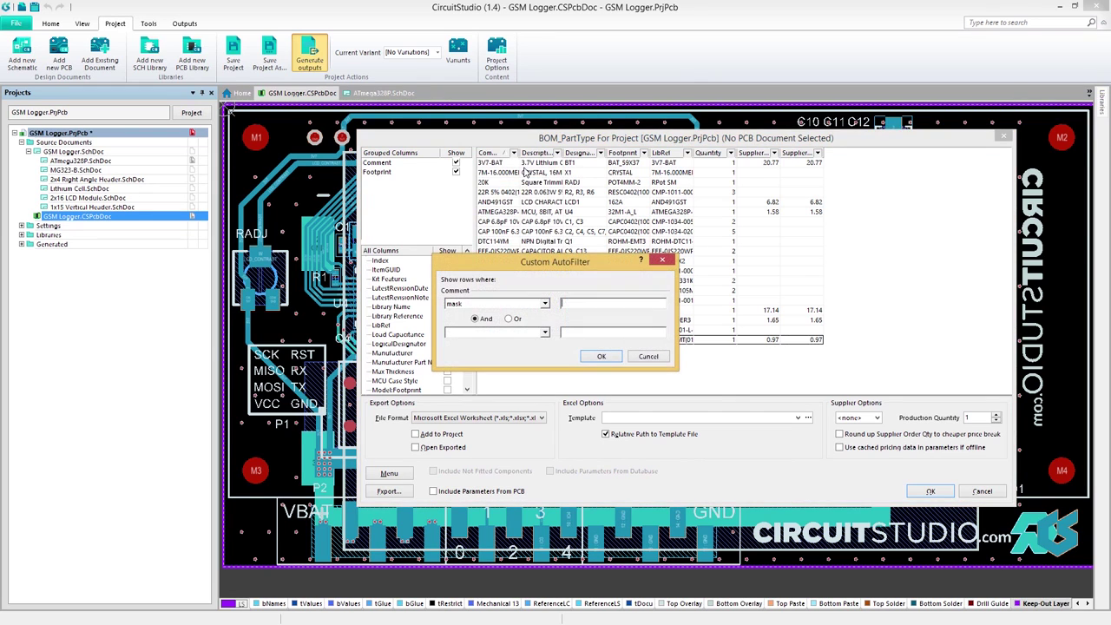
pyautogui.click(664, 260)
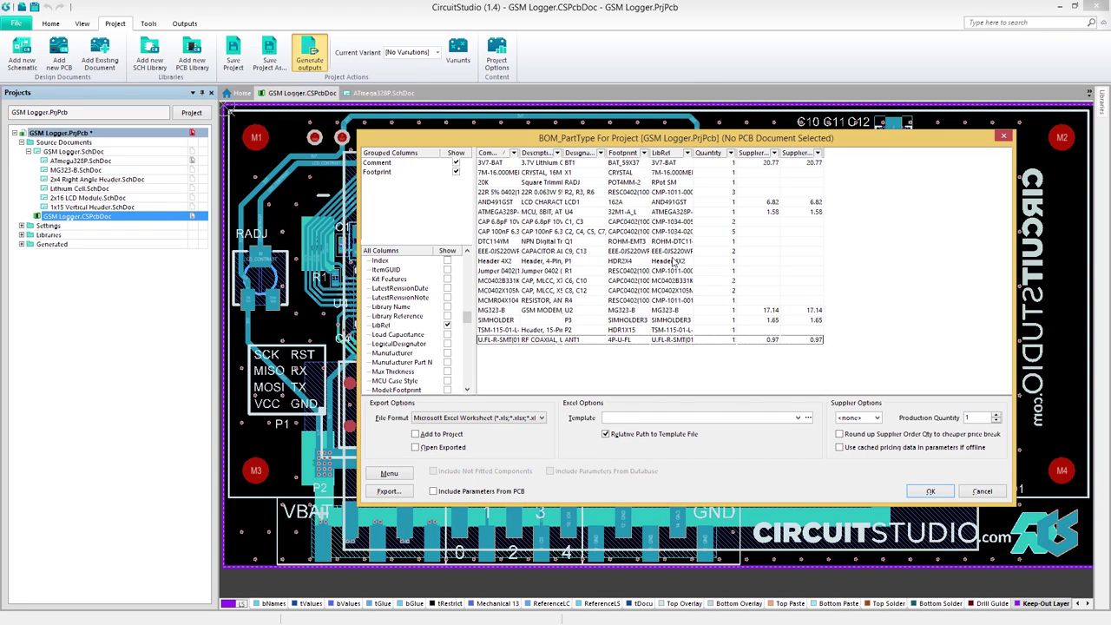
# Set the supplier currency to USD and production quantity to 300, rounding supplier order quantities up to the cheaper price break.
pyautogui.click(878, 419)
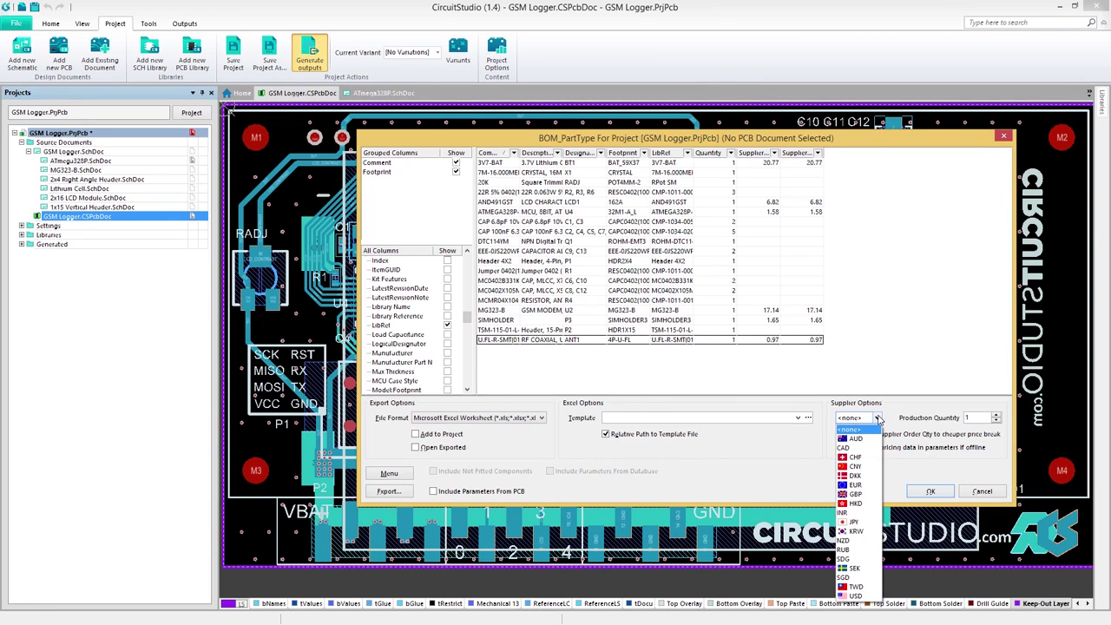
pyautogui.click(864, 596)
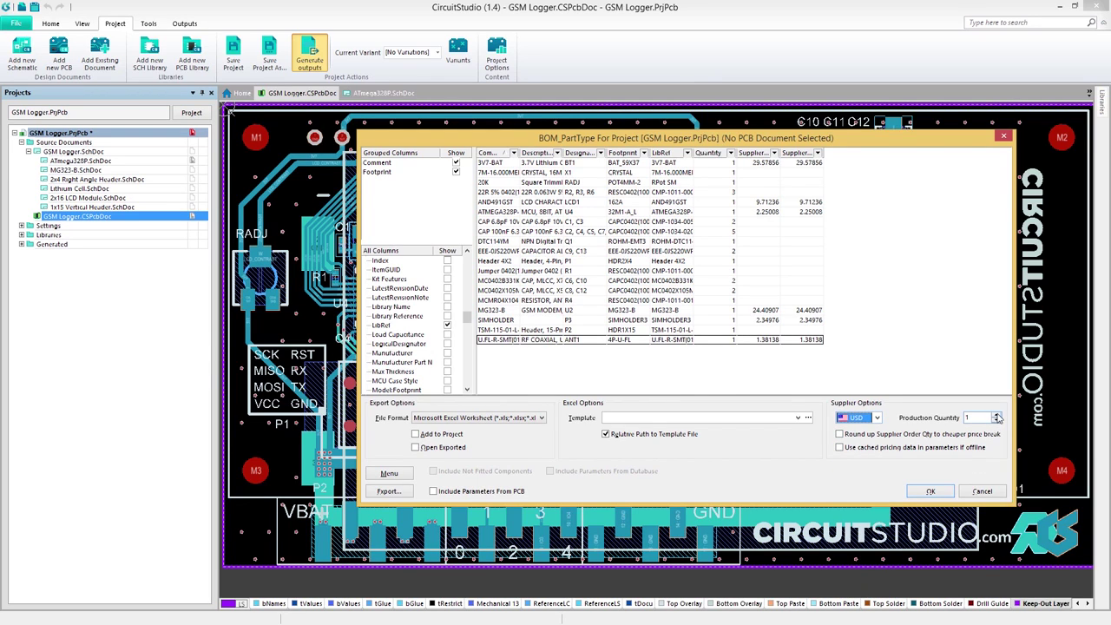
pyautogui.click(996, 415)
pyautogui.click(996, 415)
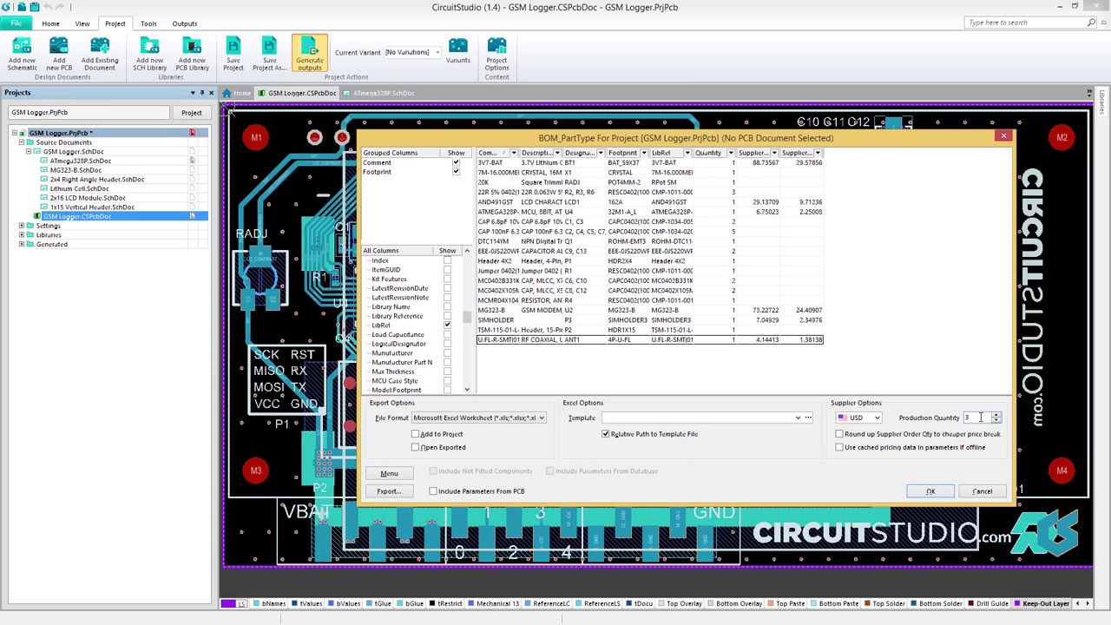
pyautogui.write('00')
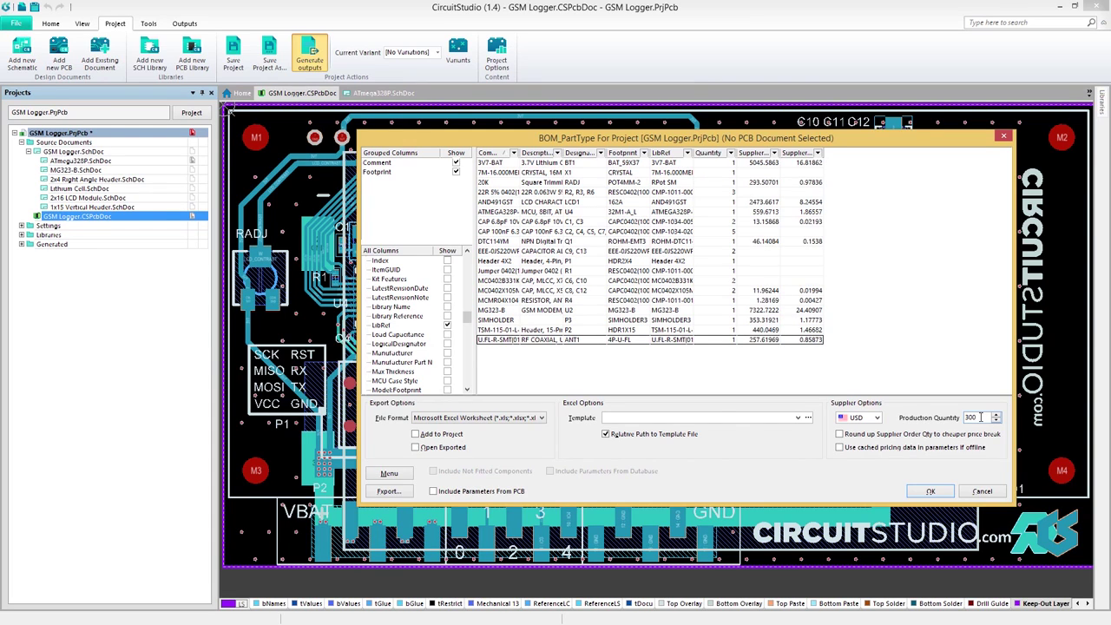
pyautogui.click(885, 436)
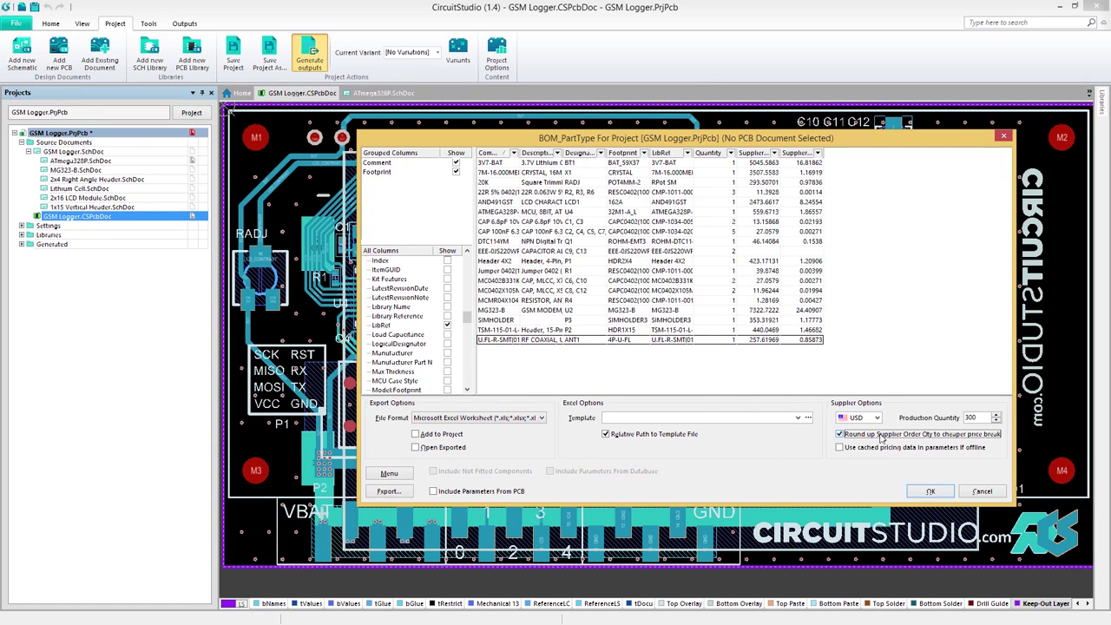
# Look through the available Excel BOM templates and the custom template file browser without choosing one.
pyautogui.click(798, 420)
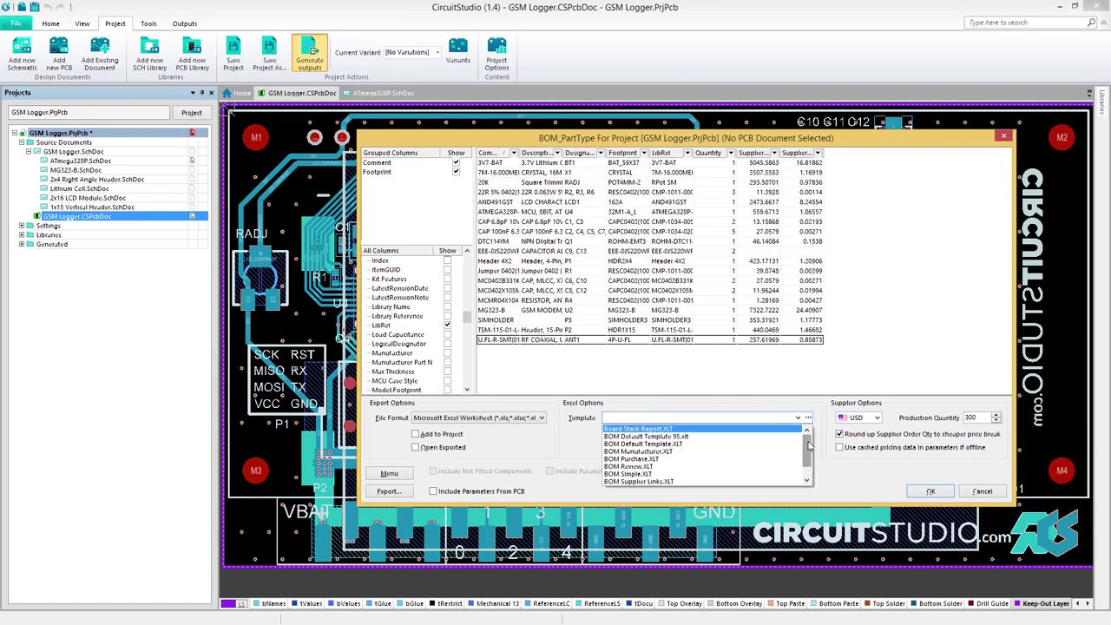
pyautogui.click(807, 419)
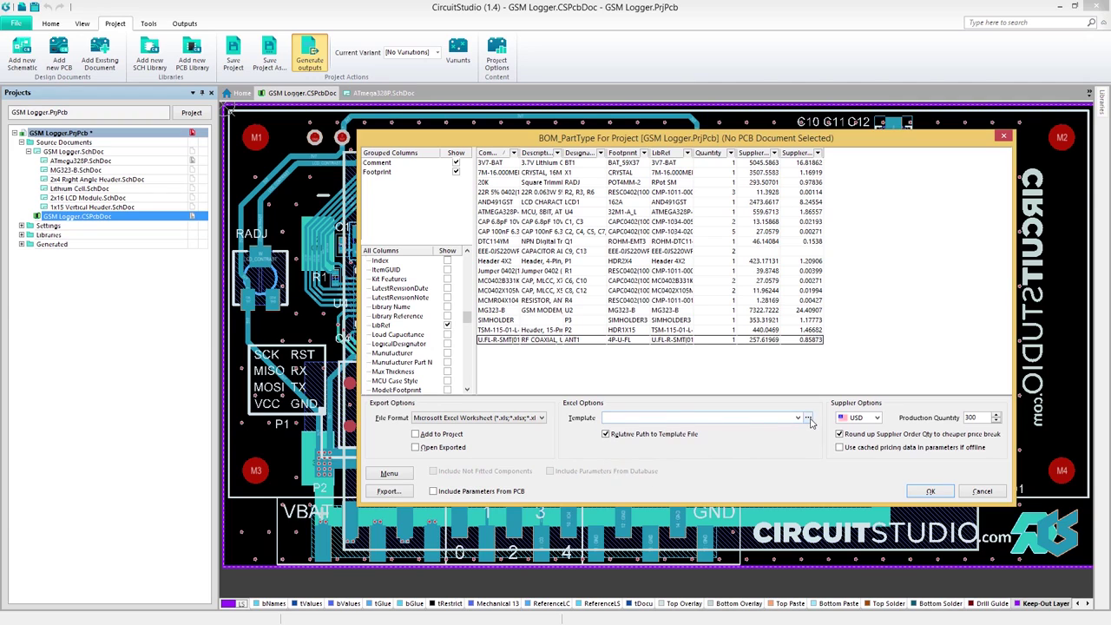
pyautogui.click(808, 418)
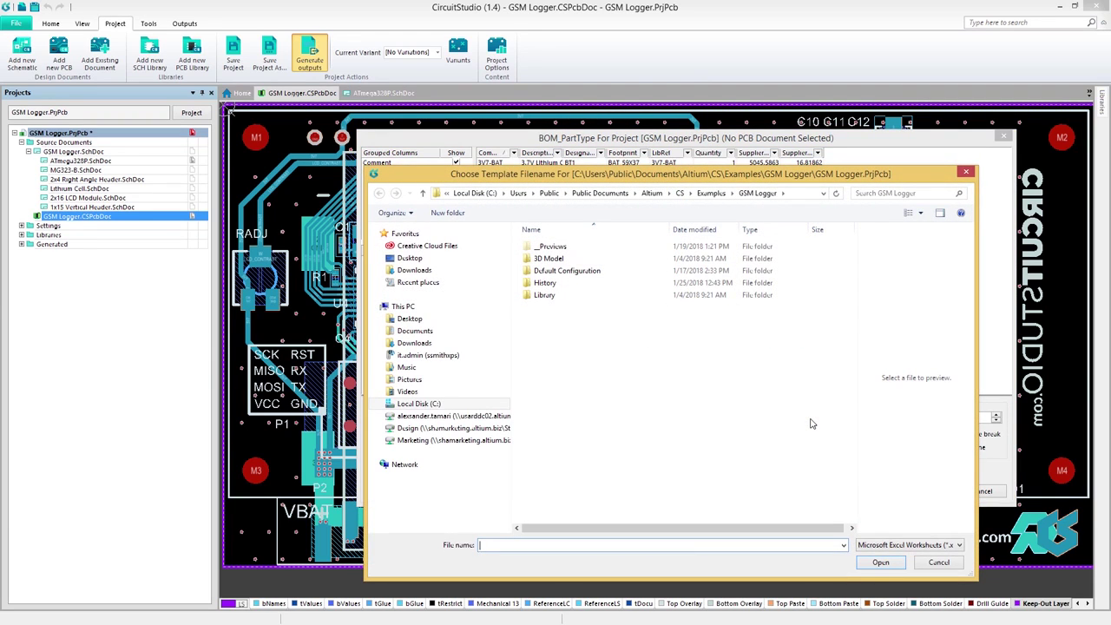
pyautogui.click(939, 561)
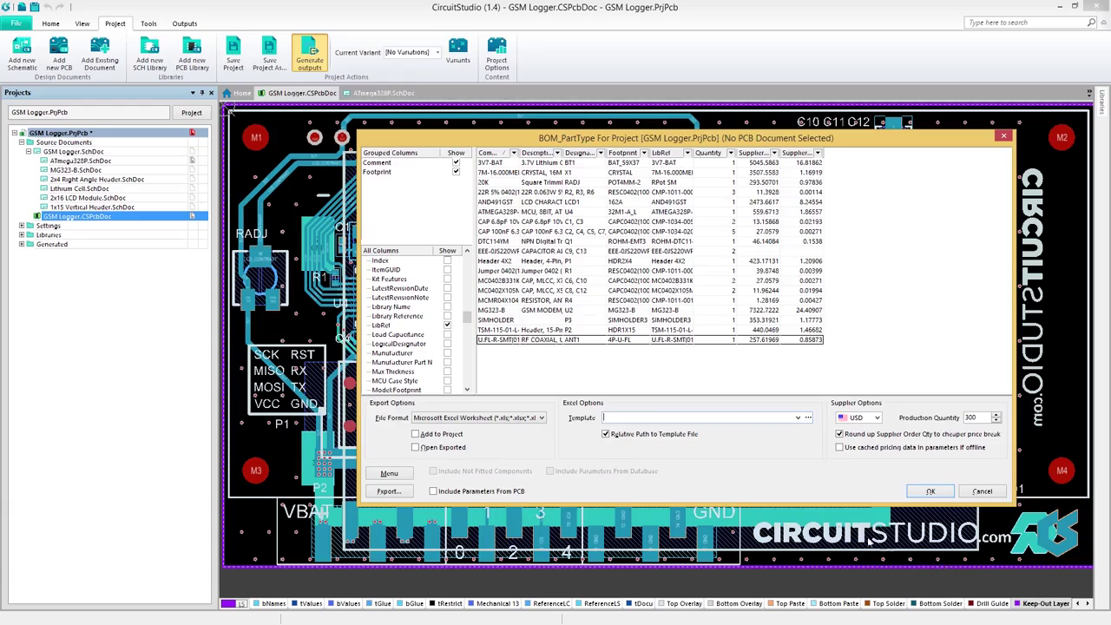
# Set the bill of materials export file format to CSV (Comma Delimited).
pyautogui.click(542, 418)
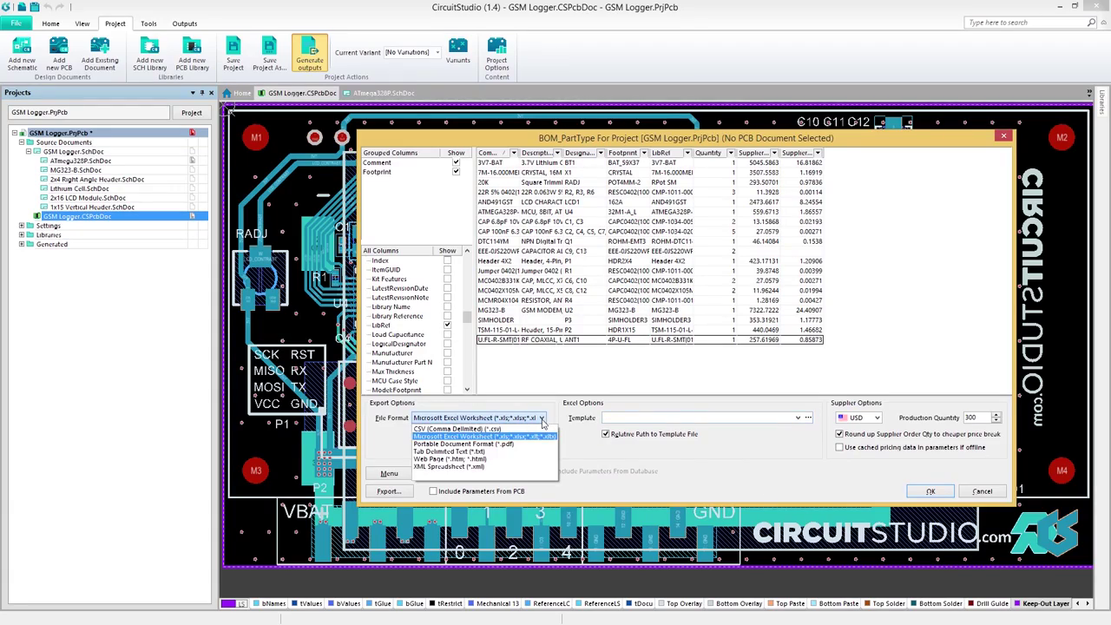
pyautogui.click(507, 429)
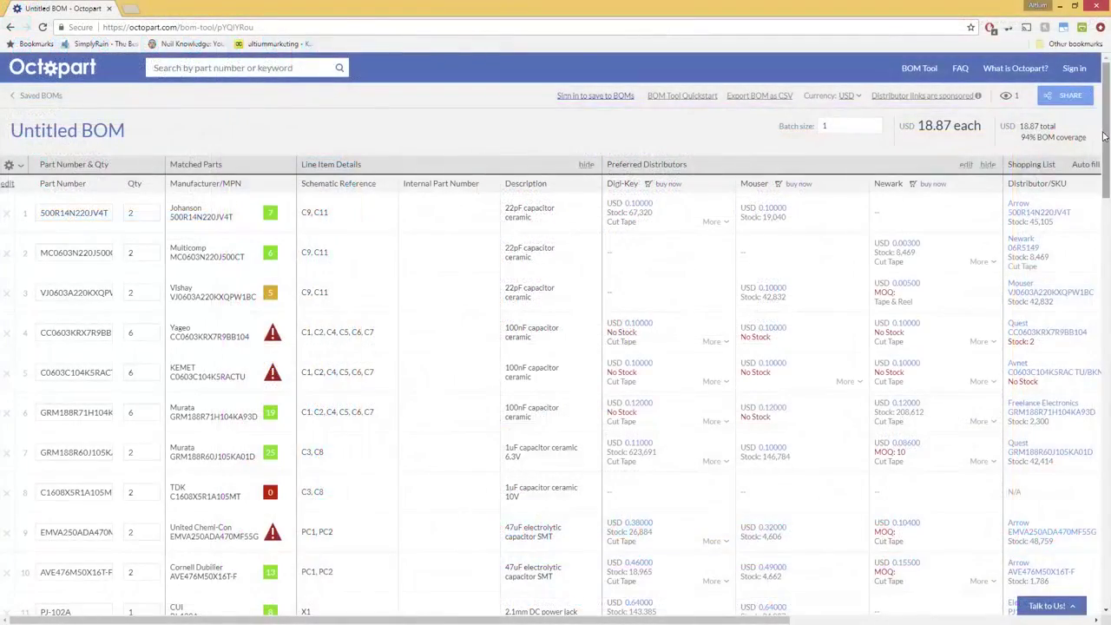
# Switch to the Octopart BOM tool in the browser and examine its matched parts, distributor prices and stock.
pyautogui.scroll(-5, 556, 364)
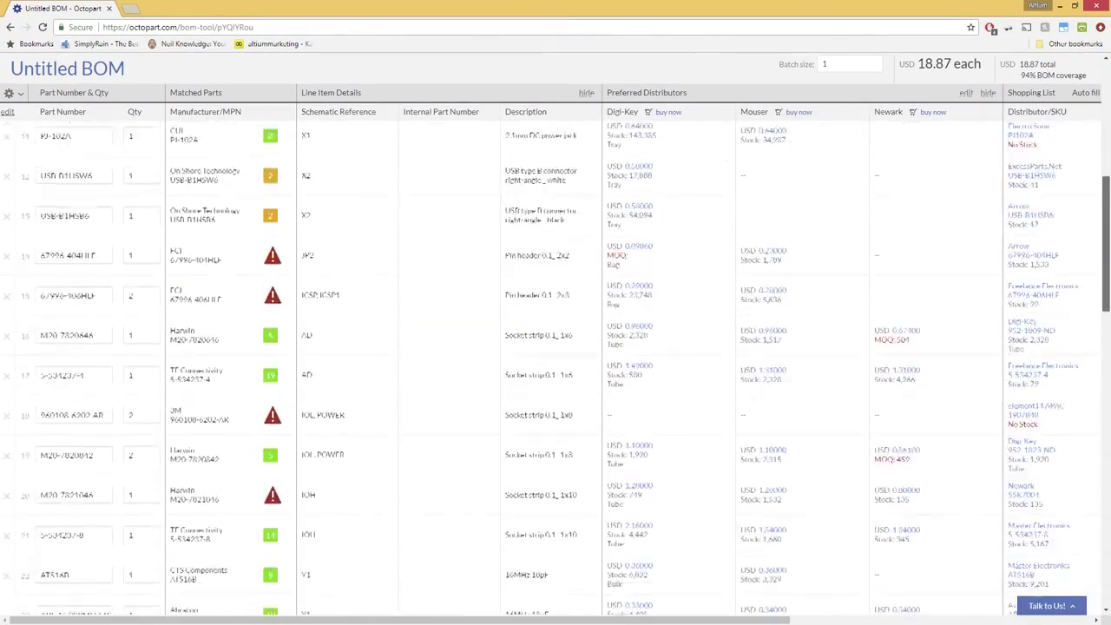
pyautogui.scroll(-10, 556, 364)
pyautogui.scroll(7, 555, 365)
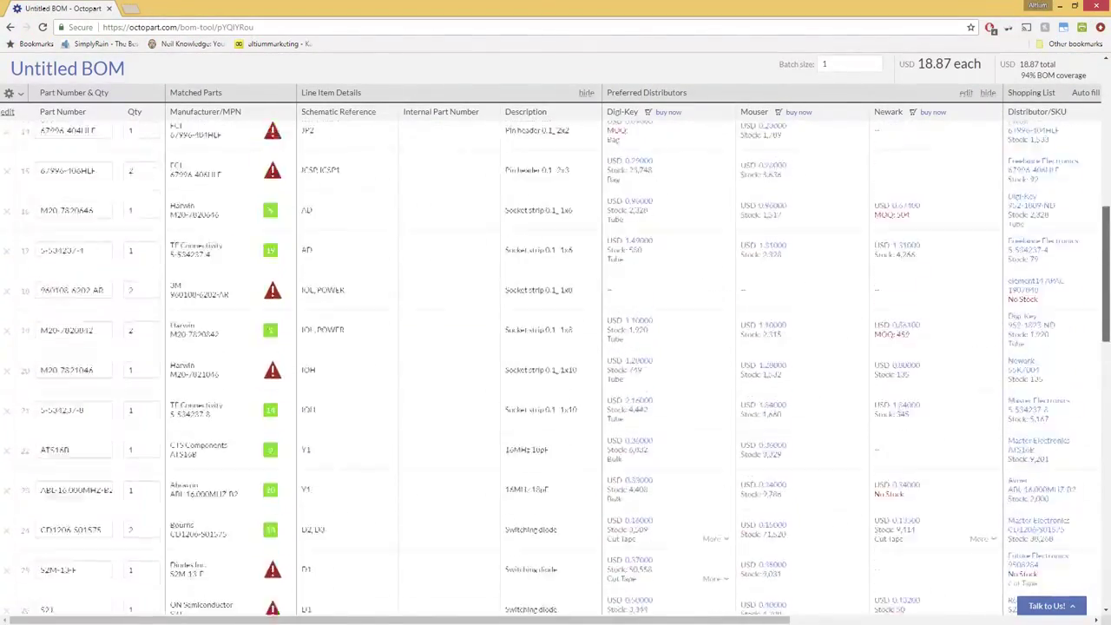
pyautogui.scroll(5, 933, 291)
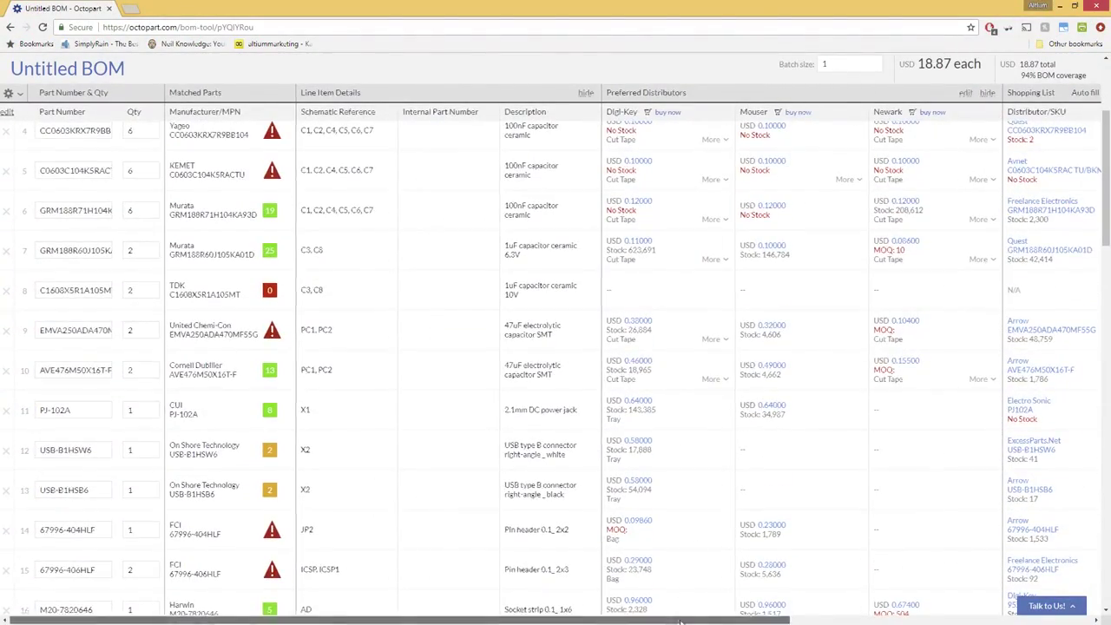